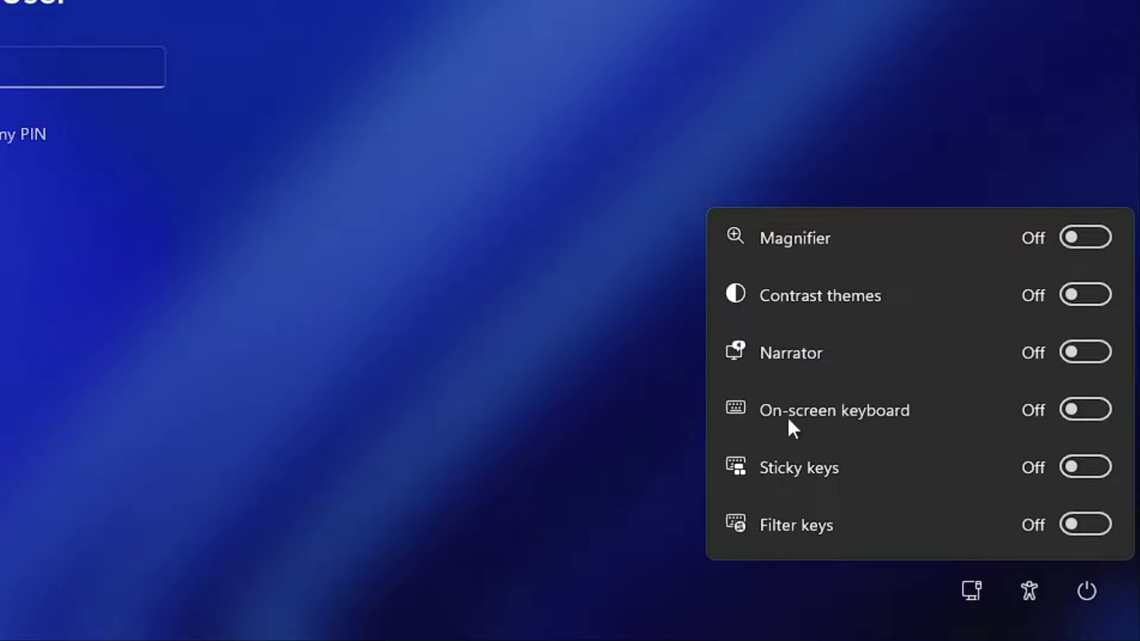
Turn on the on-screen keyboard, resize it, and enter the PIN on its keys to sign in
click(1082, 410)
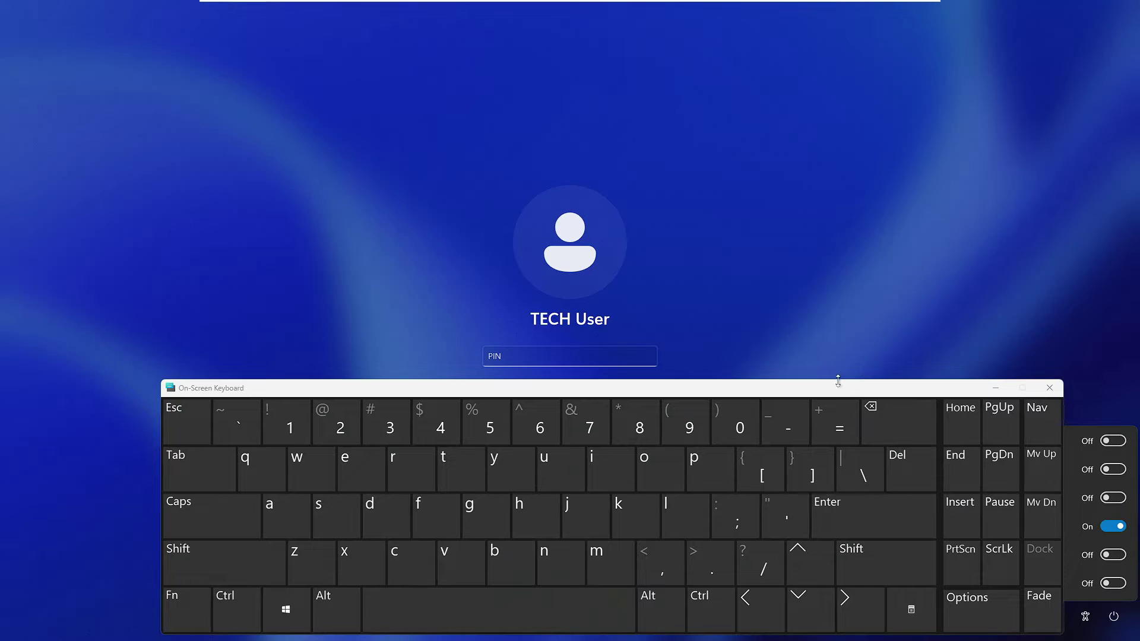
mouse_move(838, 381)
mouse_down()
mouse_move(817, 377)
mouse_move(822, 389)
mouse_up()
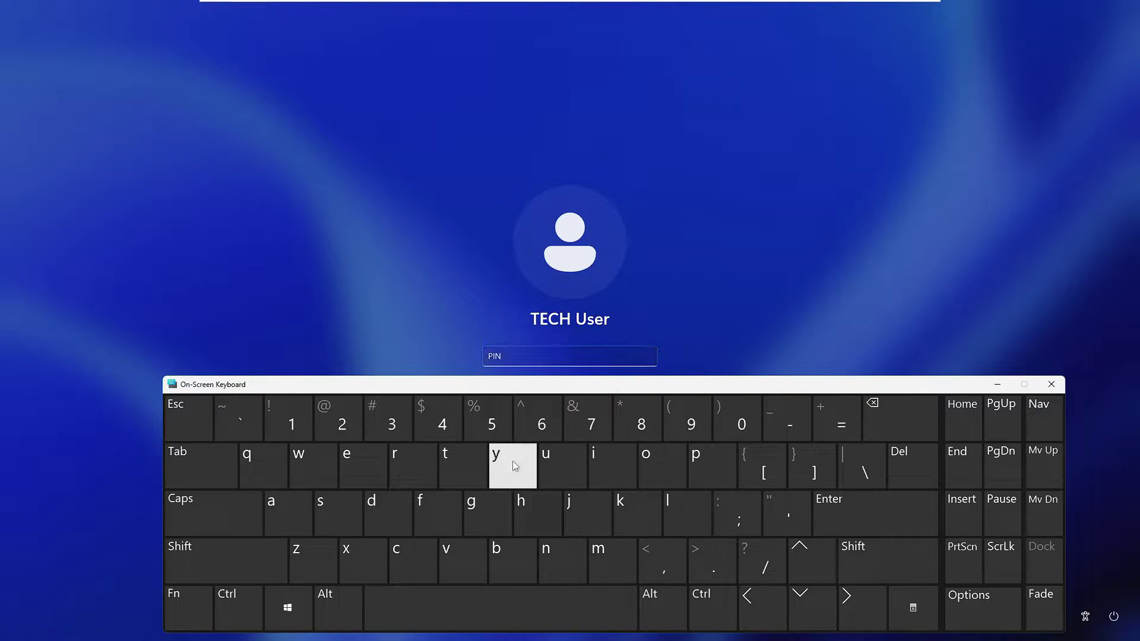
click(538, 419)
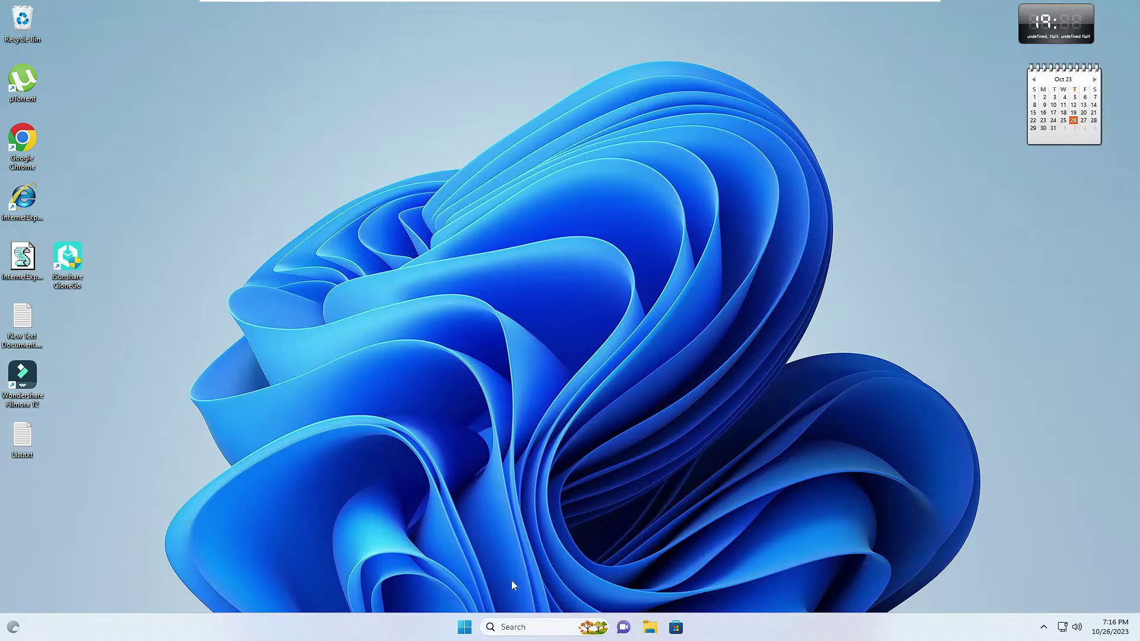
Open Settings from the Start right-click menu and switch Filter keys on under Accessibility > Keyboard
right_click(465, 627)
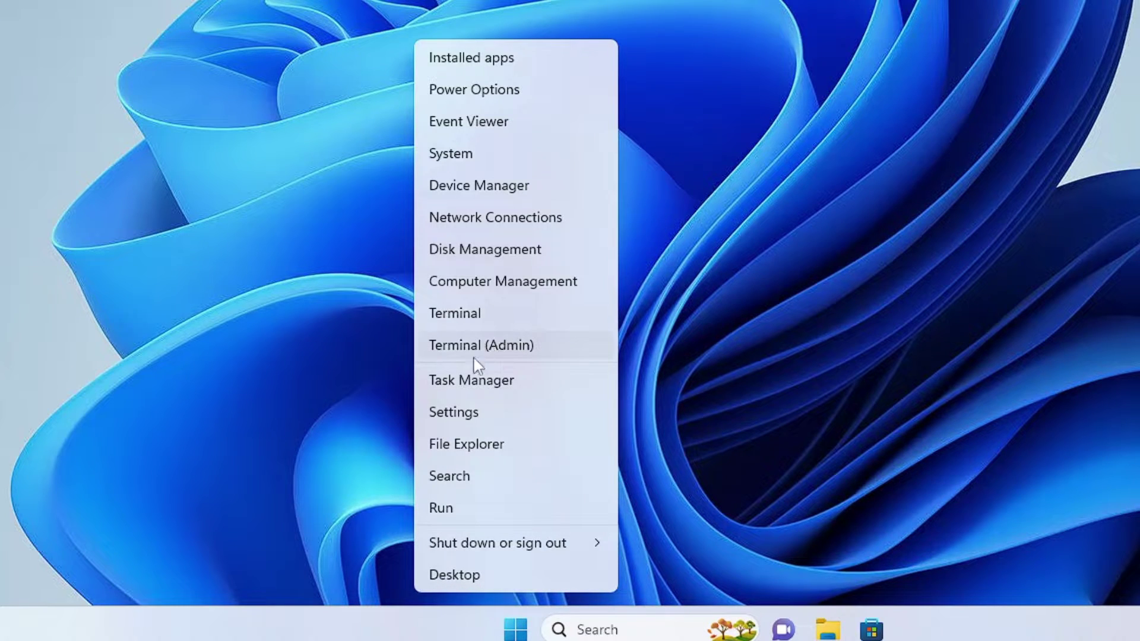
click(474, 419)
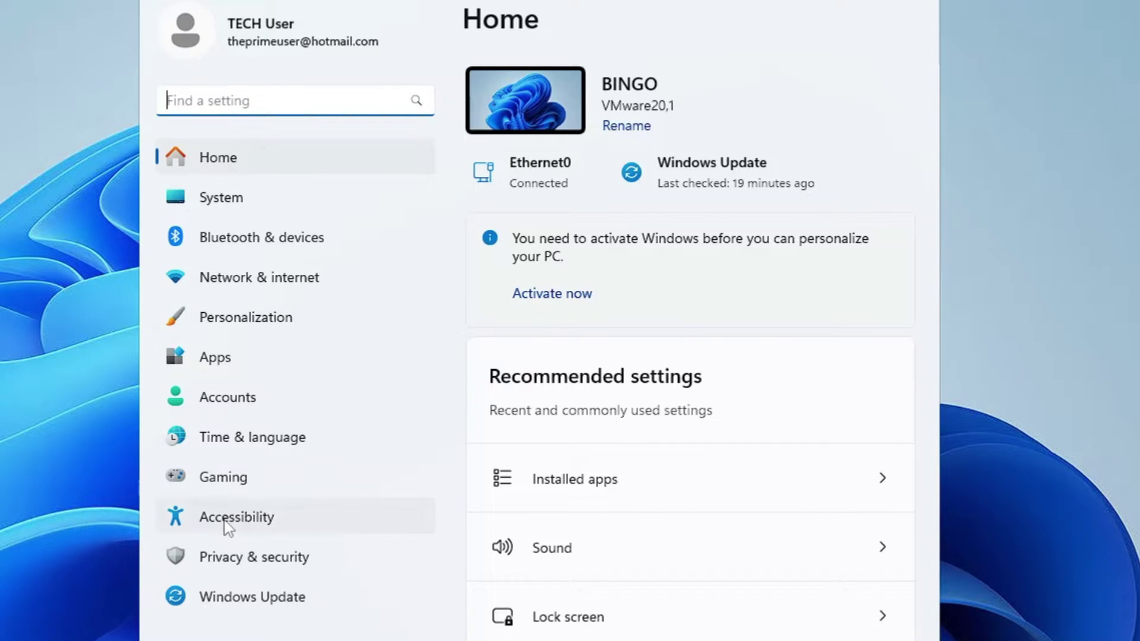
click(262, 521)
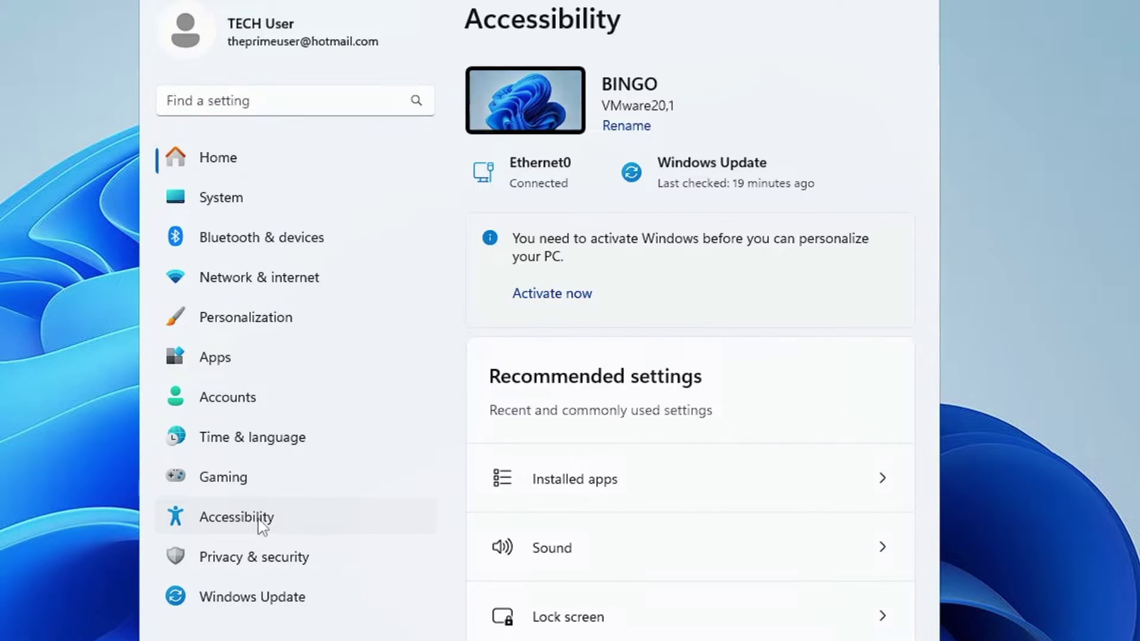
scroll(703, 214, down, 9)
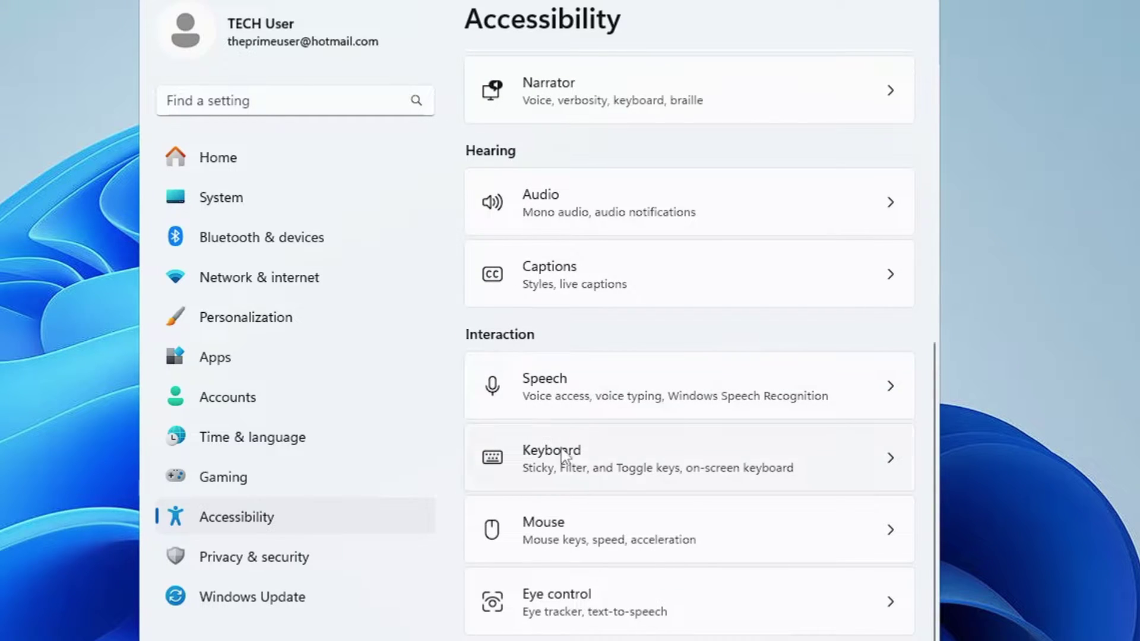
click(591, 467)
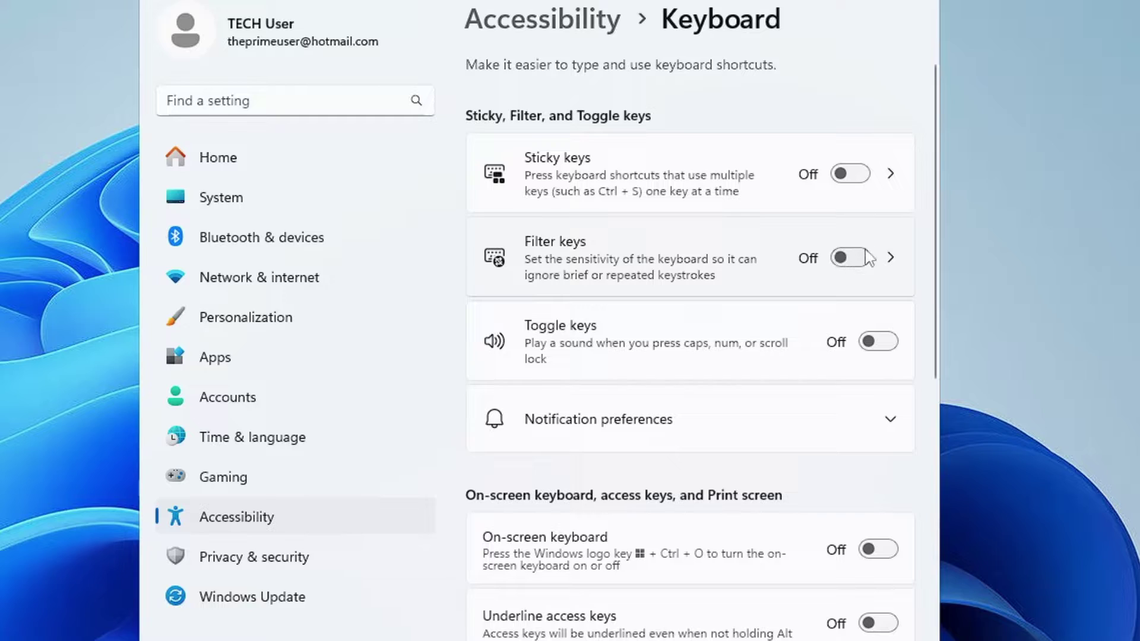
click(849, 261)
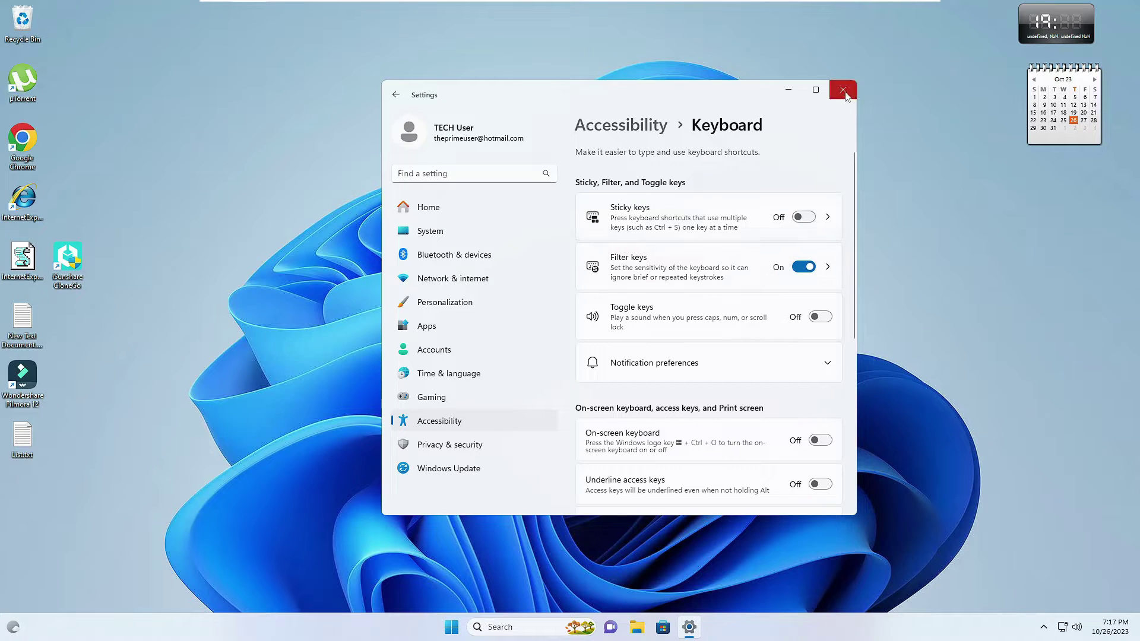
Close Settings and open Device Manager from the Start right-click menu
click(847, 90)
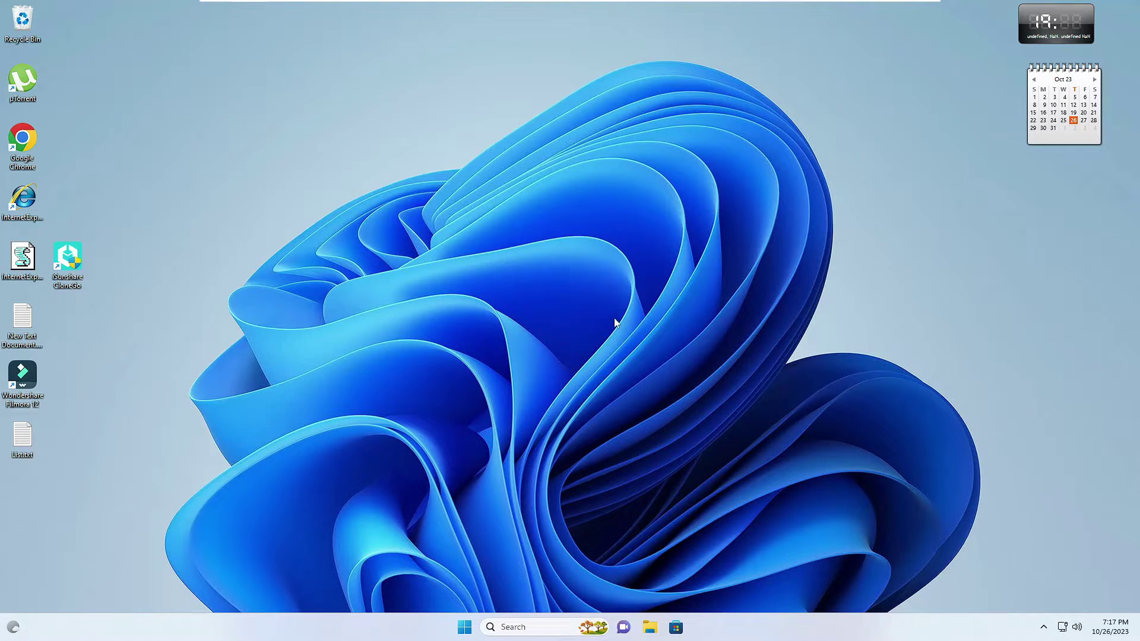
right_click(463, 624)
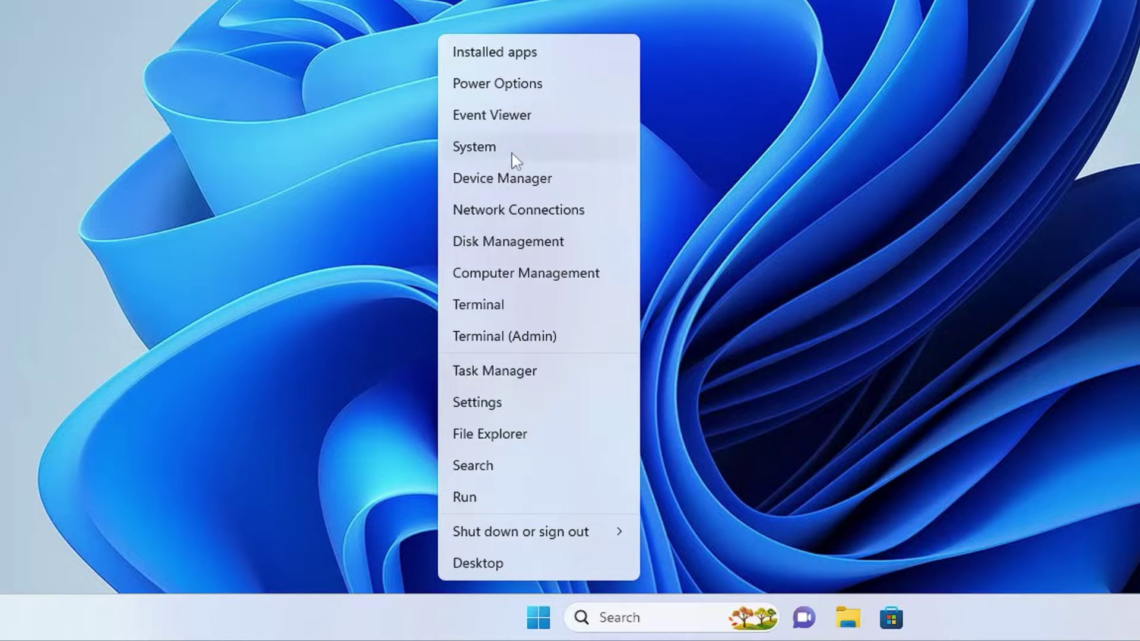
click(516, 183)
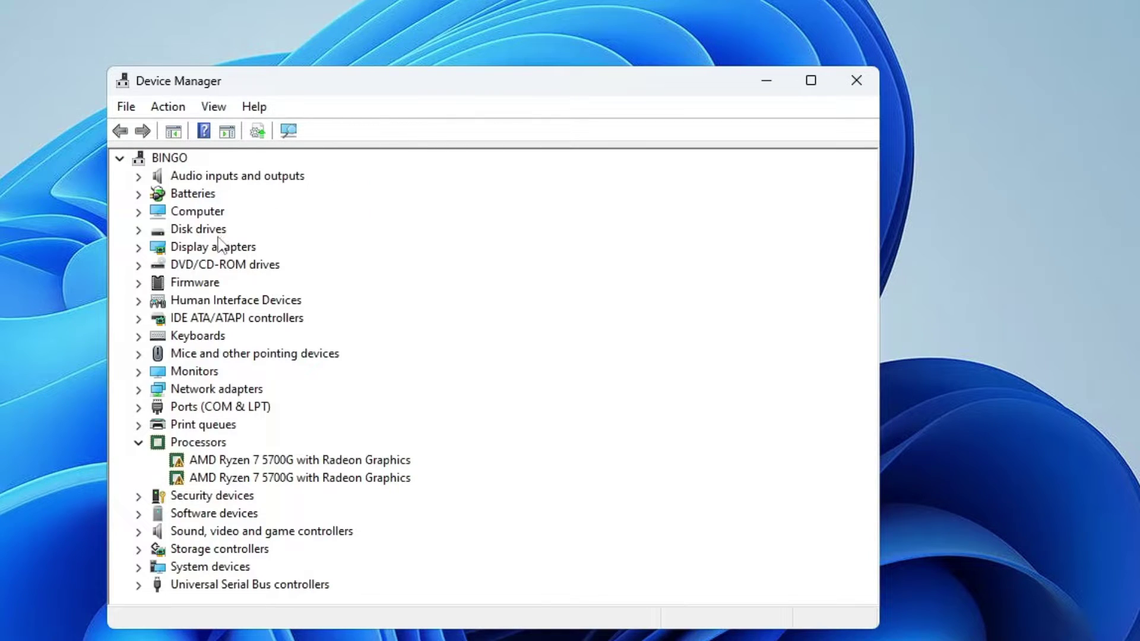
Expand the Keyboards category to show the Standard PS/2 Keyboard device
click(212, 251)
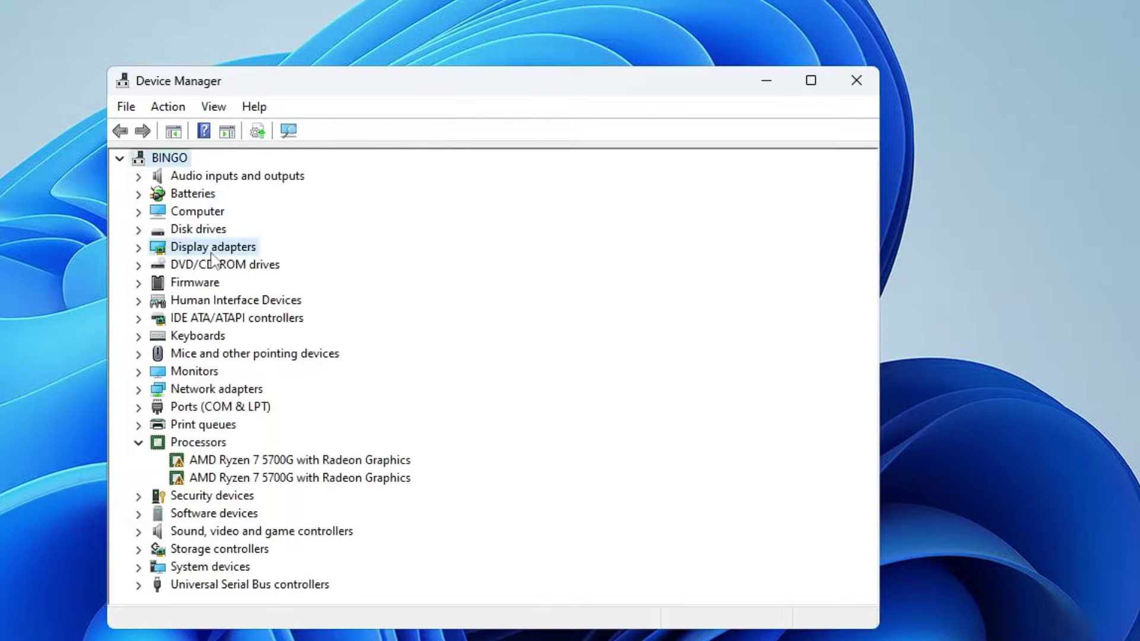
double_click(202, 336)
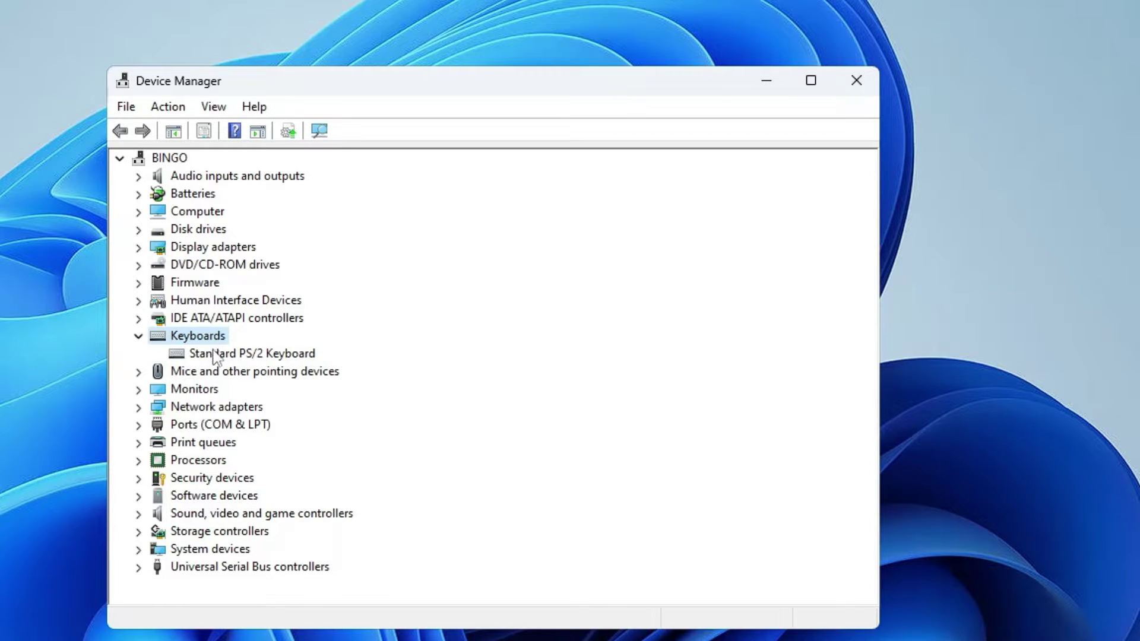
click(219, 355)
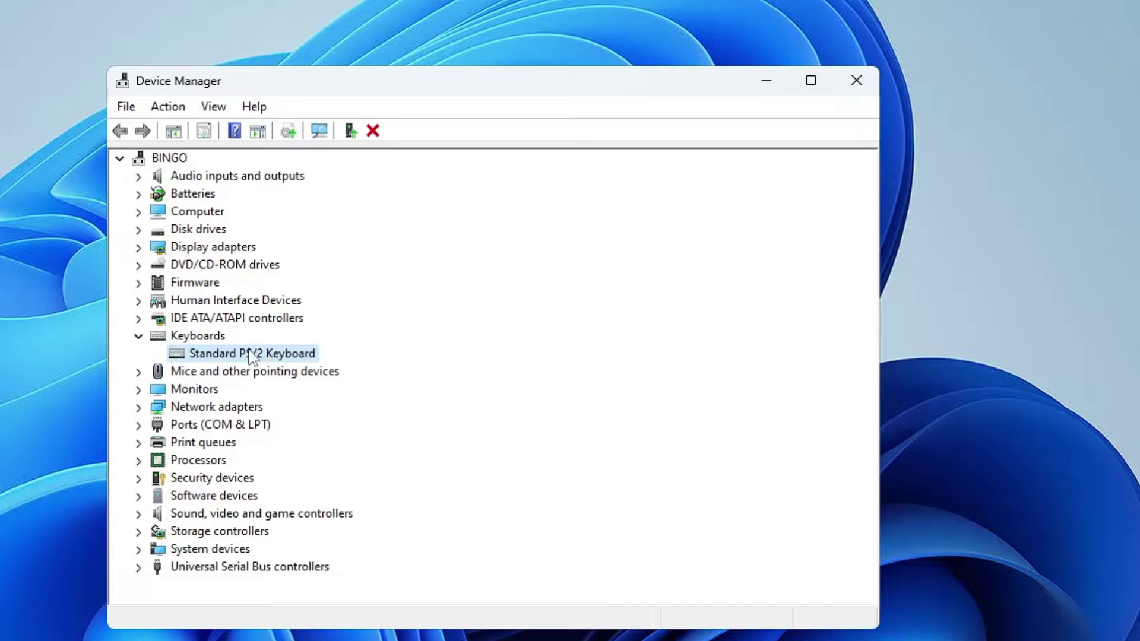
click(199, 336)
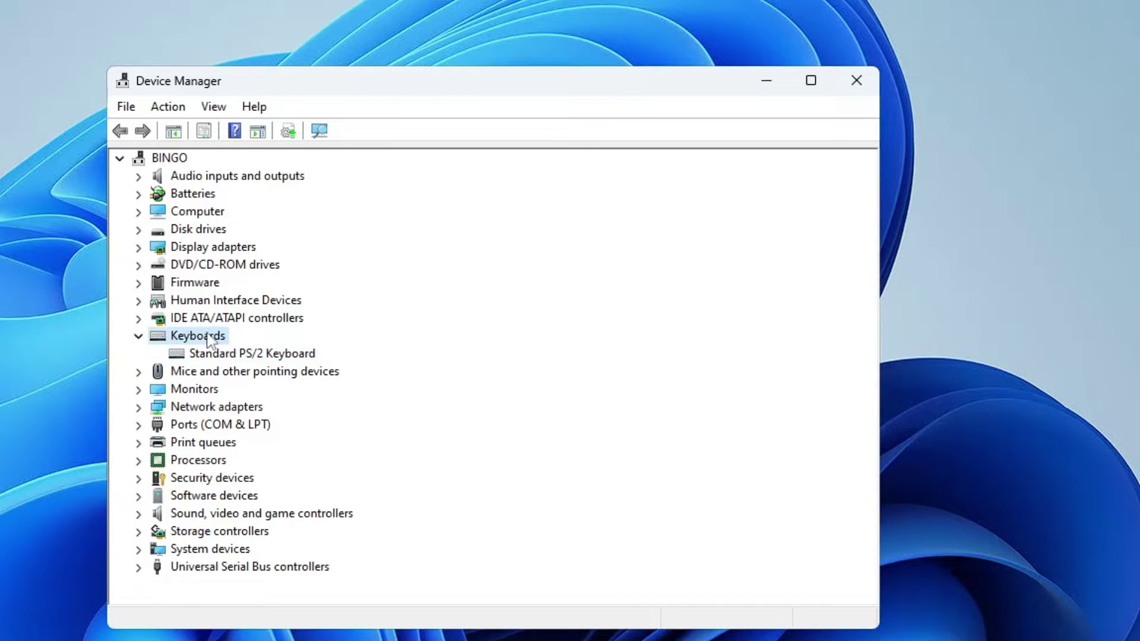
Turn on Show hidden devices, scan for hardware changes, and select the Standard PS/2 Keyboard
click(215, 107)
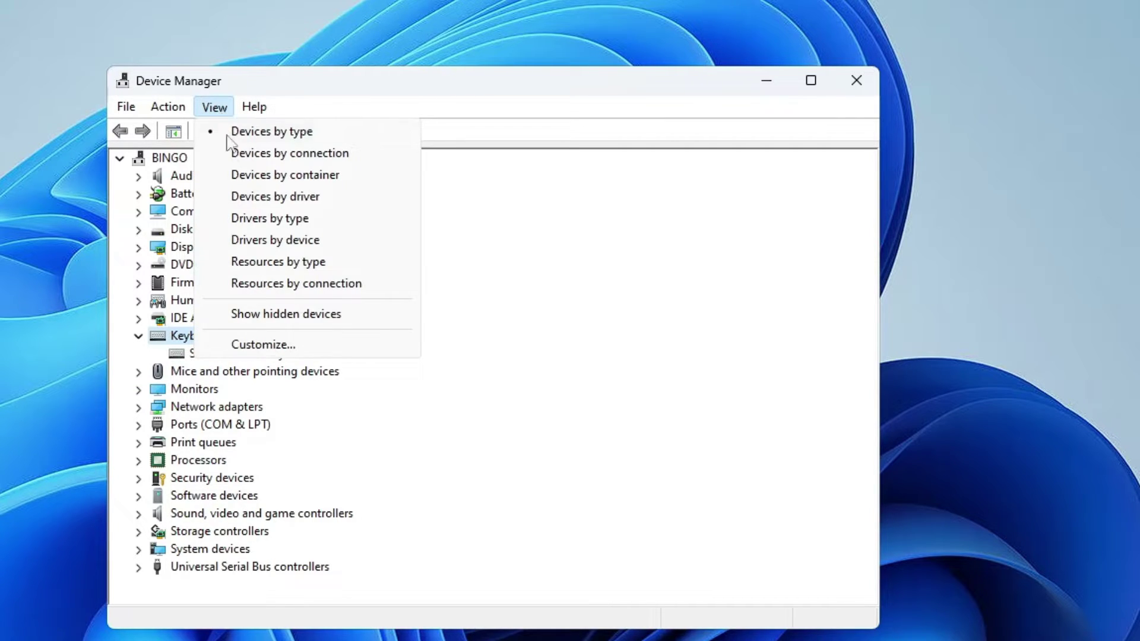
click(297, 315)
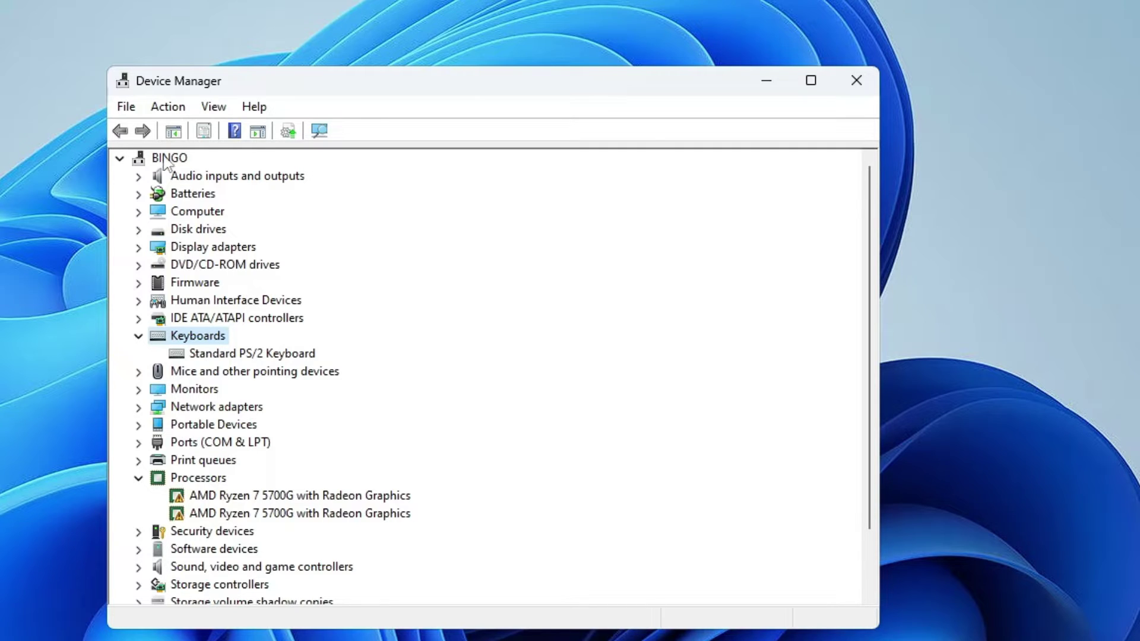
click(169, 107)
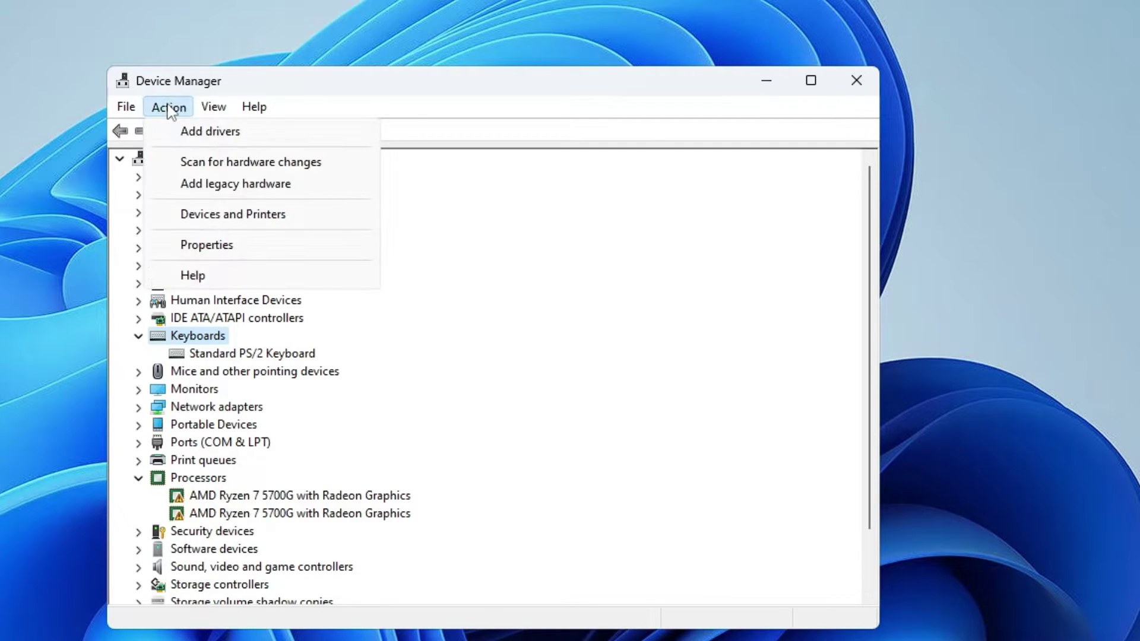
click(234, 167)
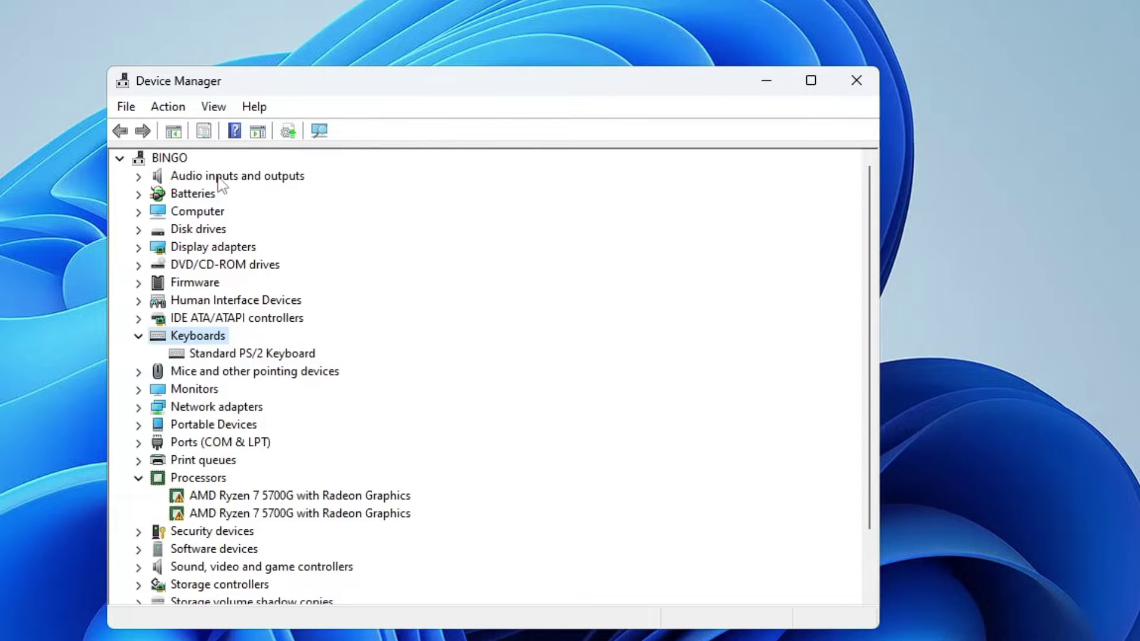
scroll(217, 191, down, 2)
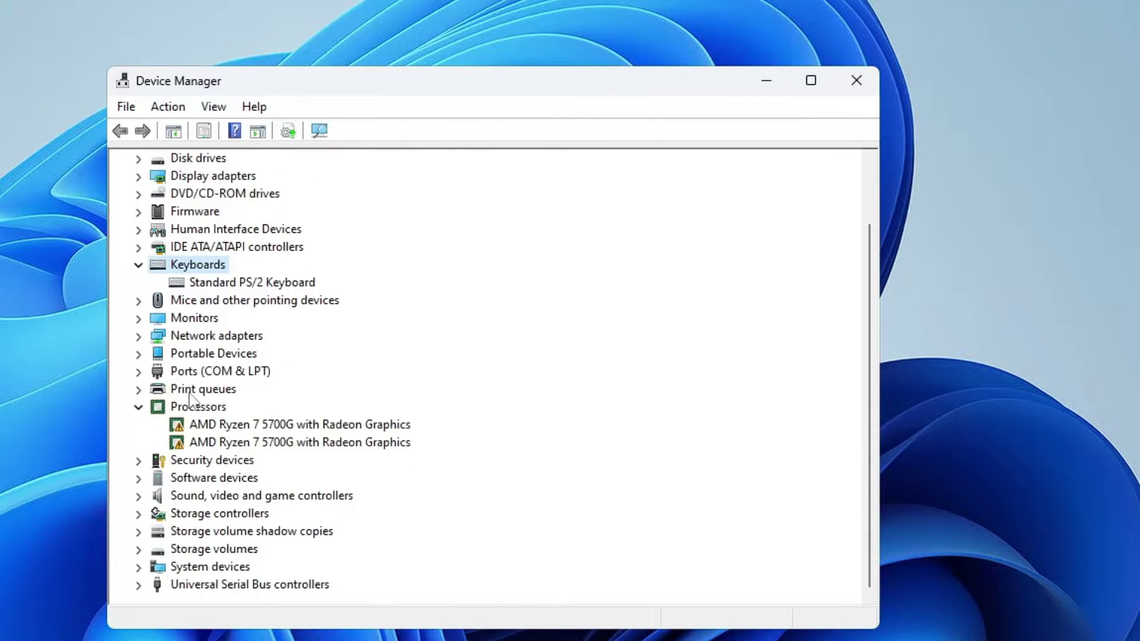
click(238, 283)
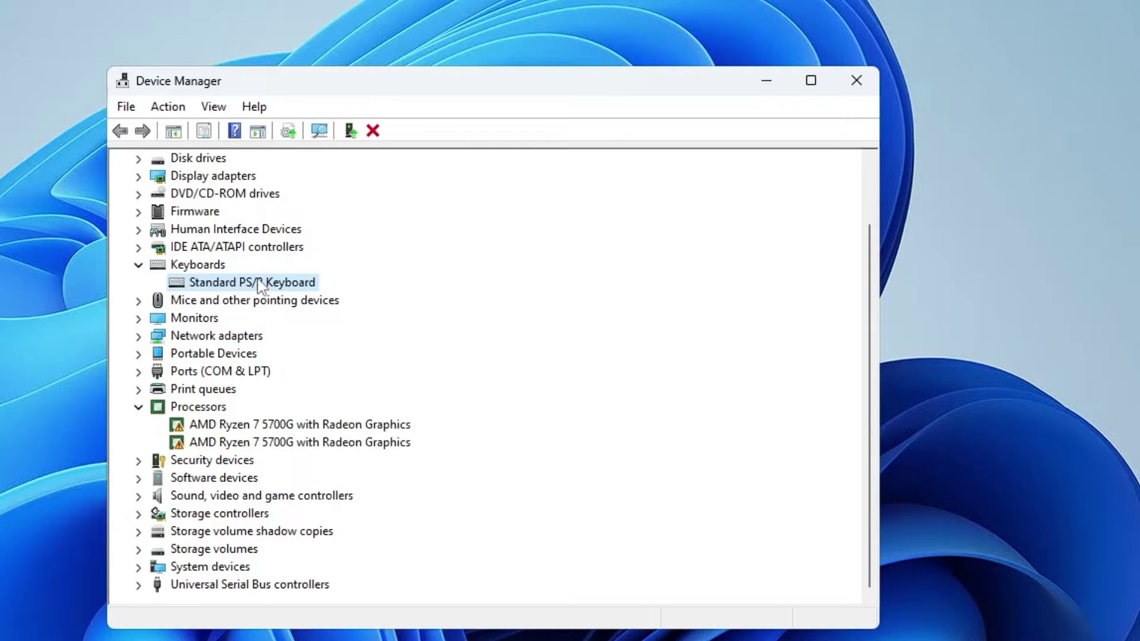
right_click(261, 286)
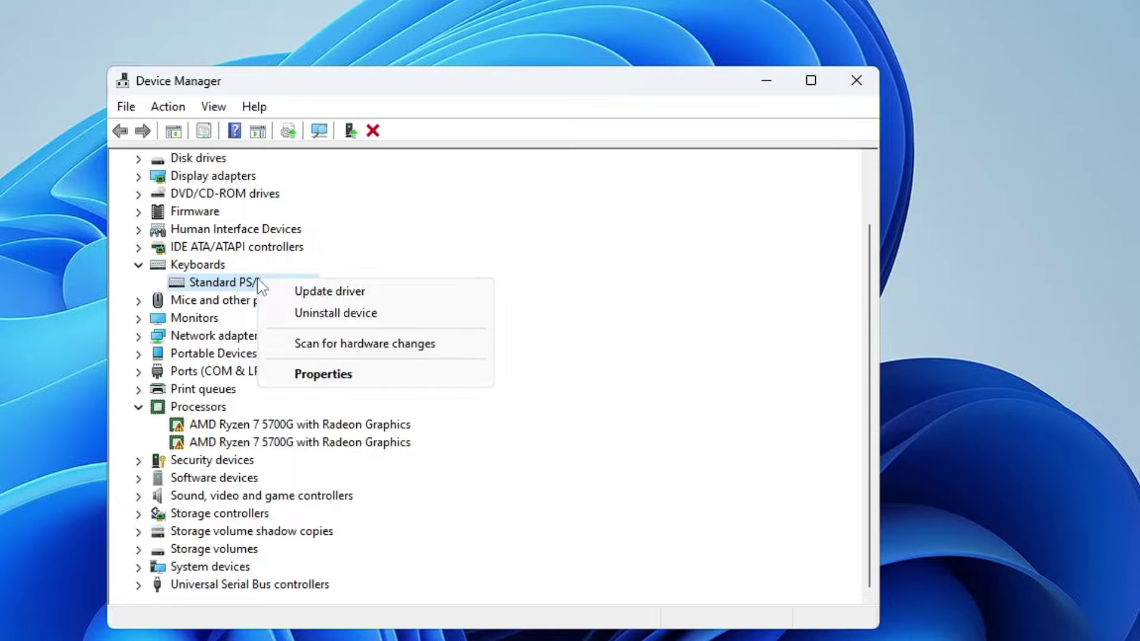
click(333, 314)
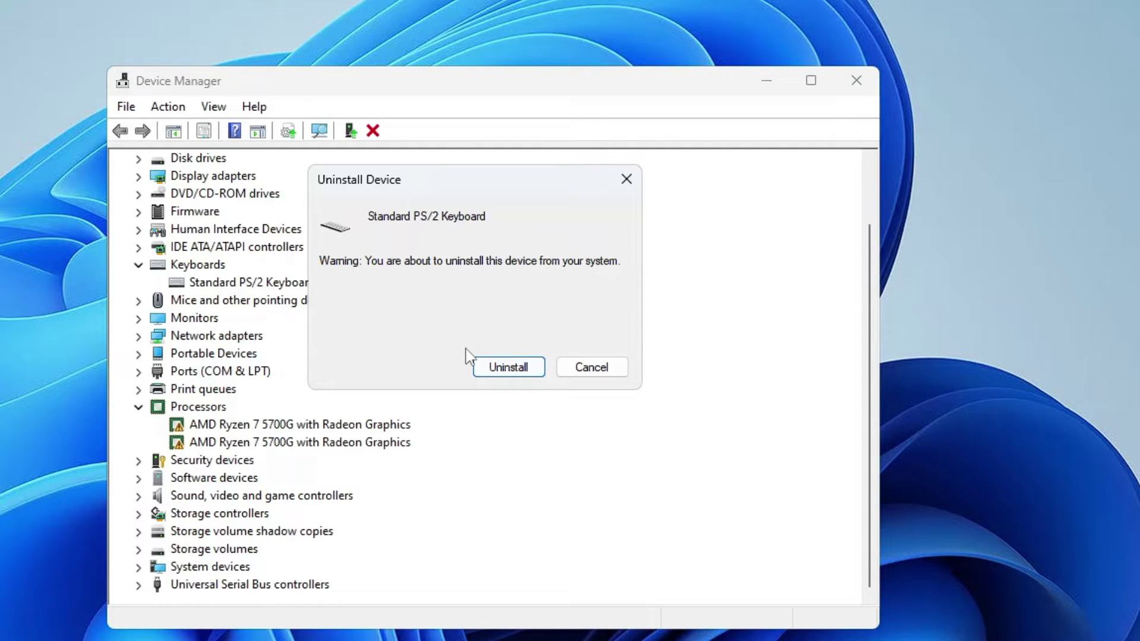
click(585, 369)
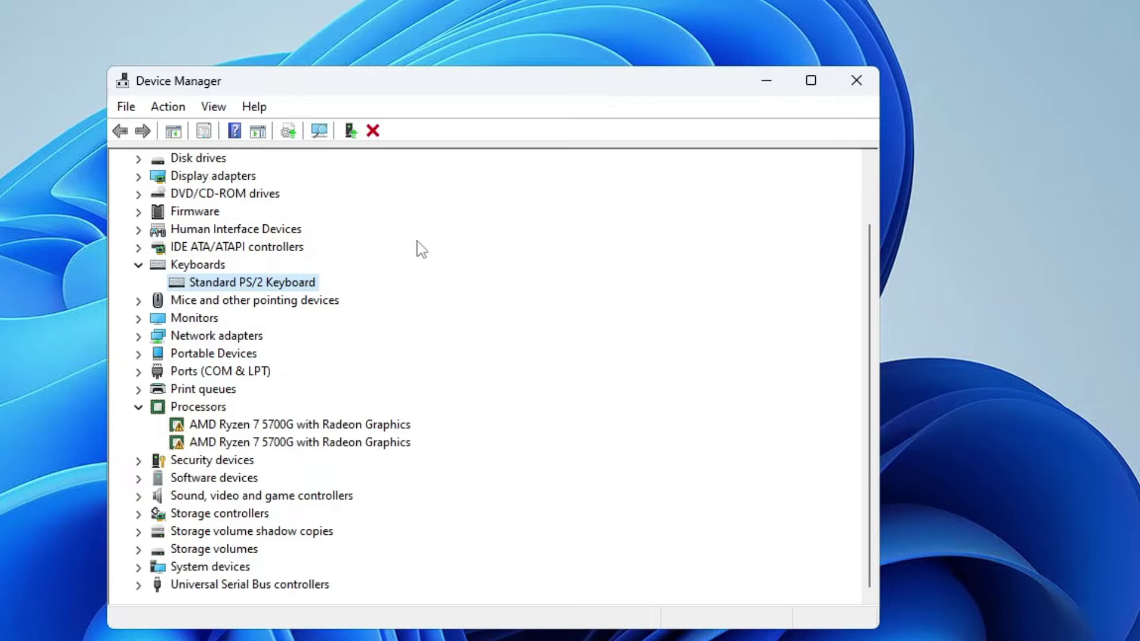
Update the Standard PS/2 Keyboard driver via automatic search, then close the wizard
right_click(280, 281)
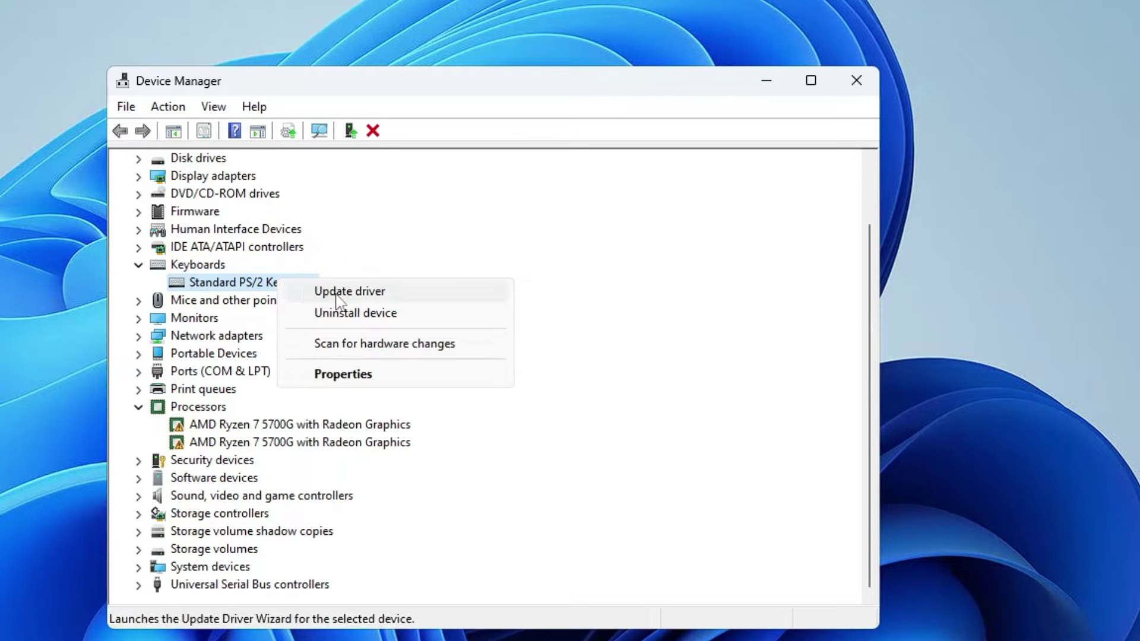
click(355, 299)
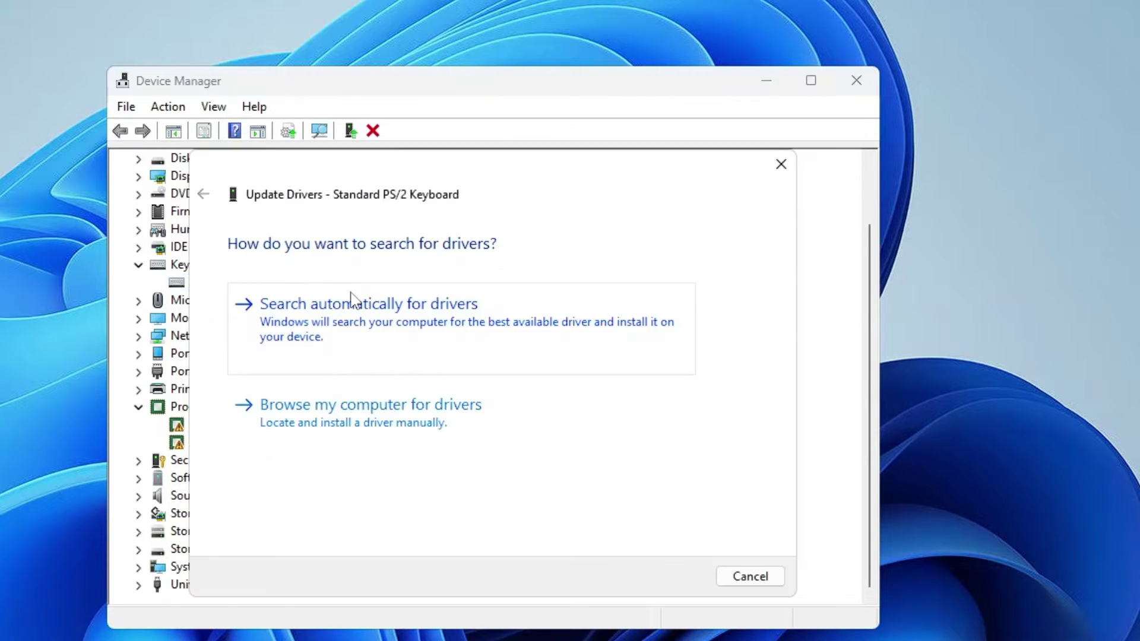
click(355, 322)
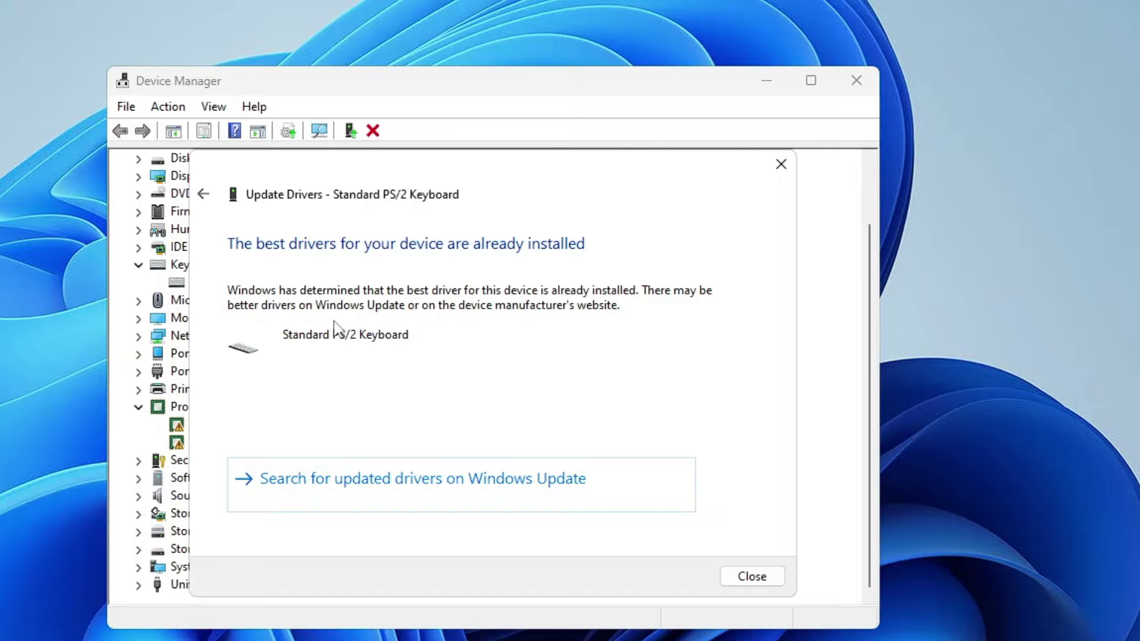
click(737, 577)
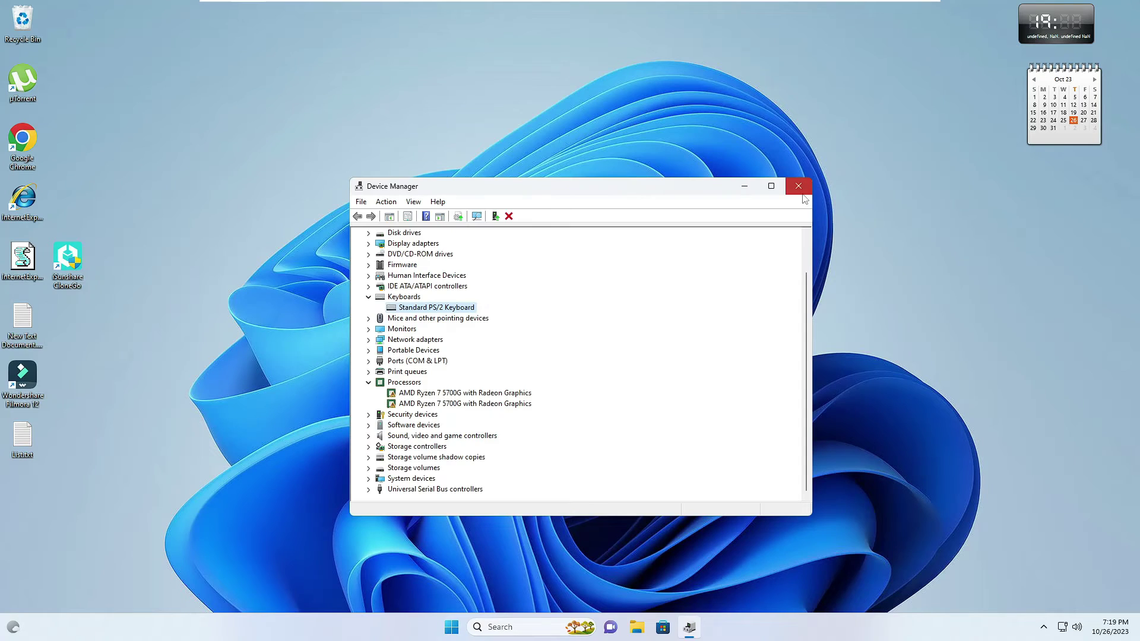
Close the Device Manager window
click(856, 80)
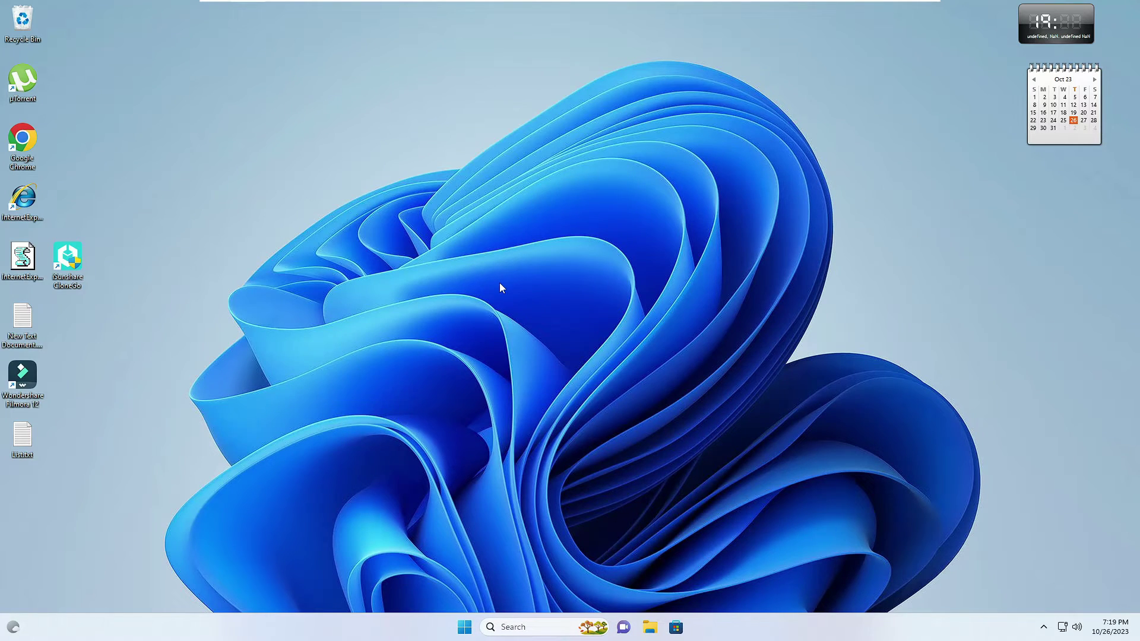